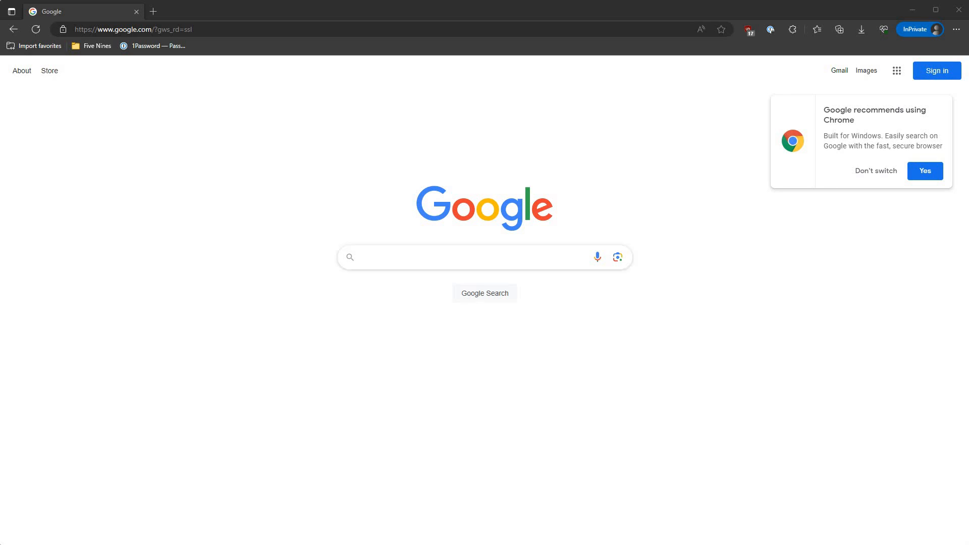
Search Google for '1password' in Microsoft Edge
click(469, 257)
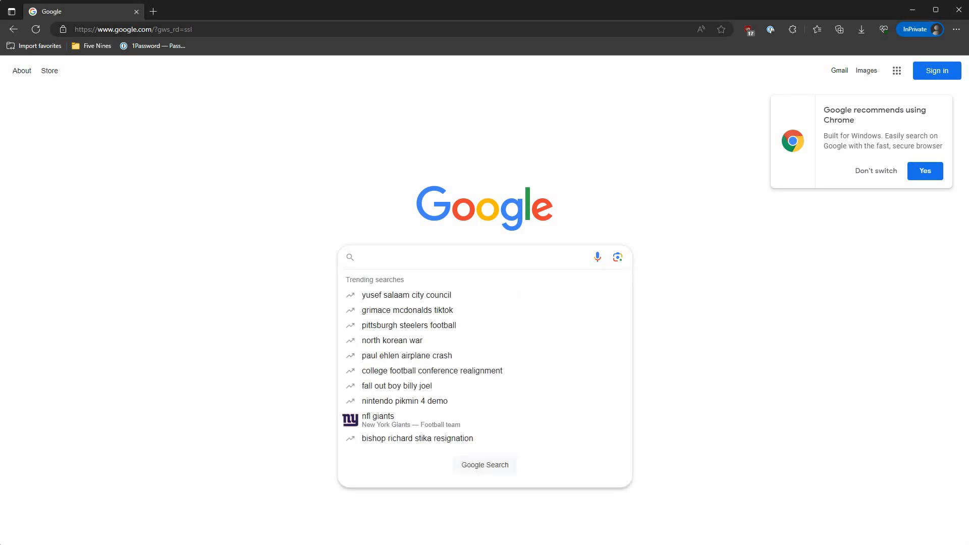
text(1password)
key(Return)
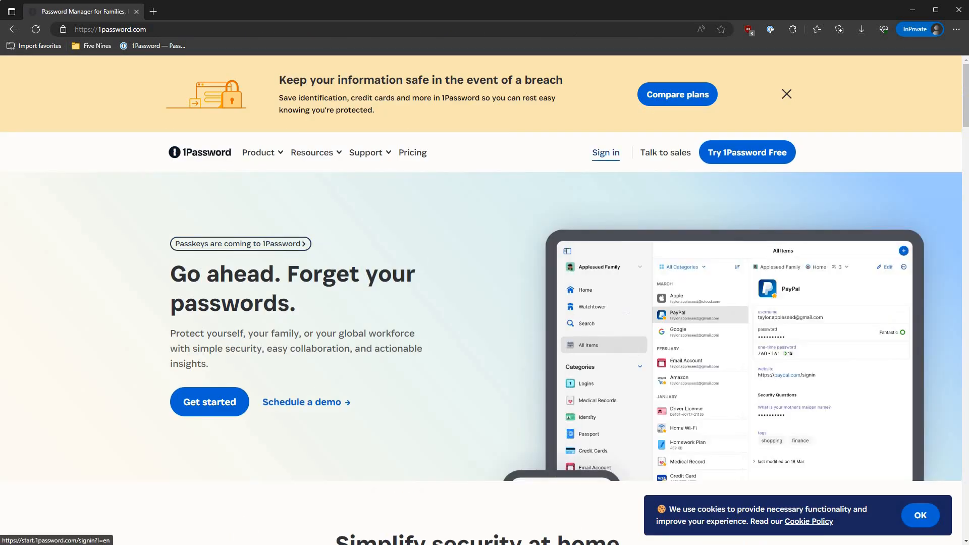
Sign in to 1Password by pasting the saved account e-mail and password, then moving to the Secret Key field
click(606, 153)
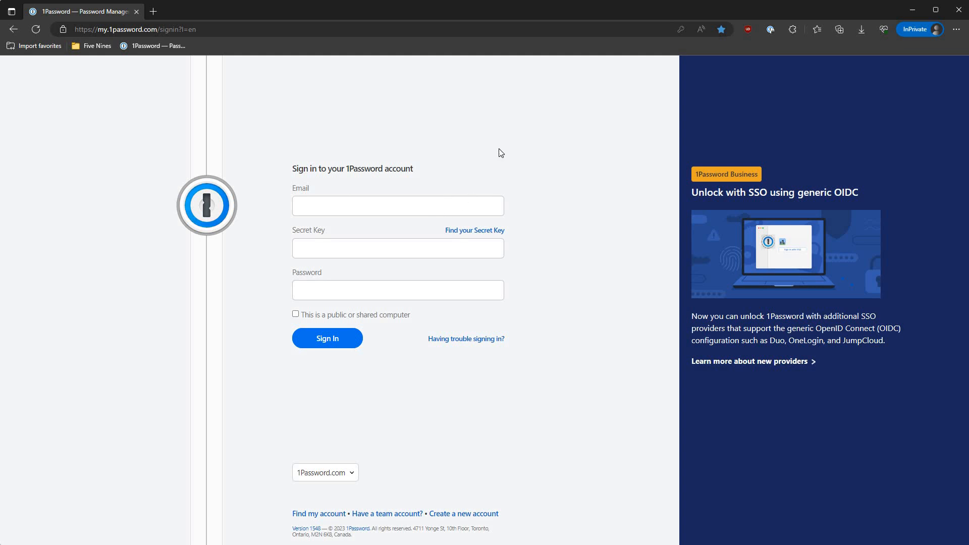
click(583, 157)
click(356, 204)
key(ctrl+v)
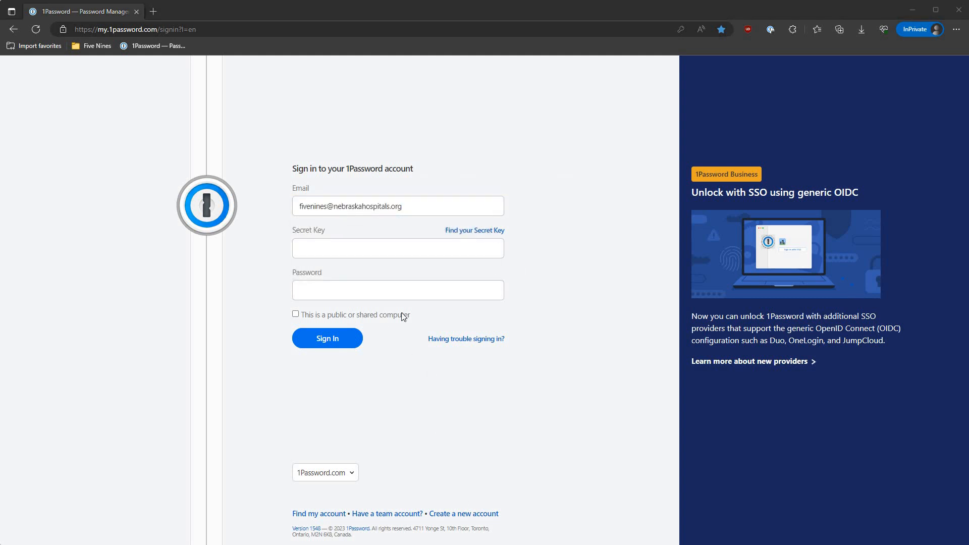
click(395, 292)
key(ctrl+v)
click(377, 251)
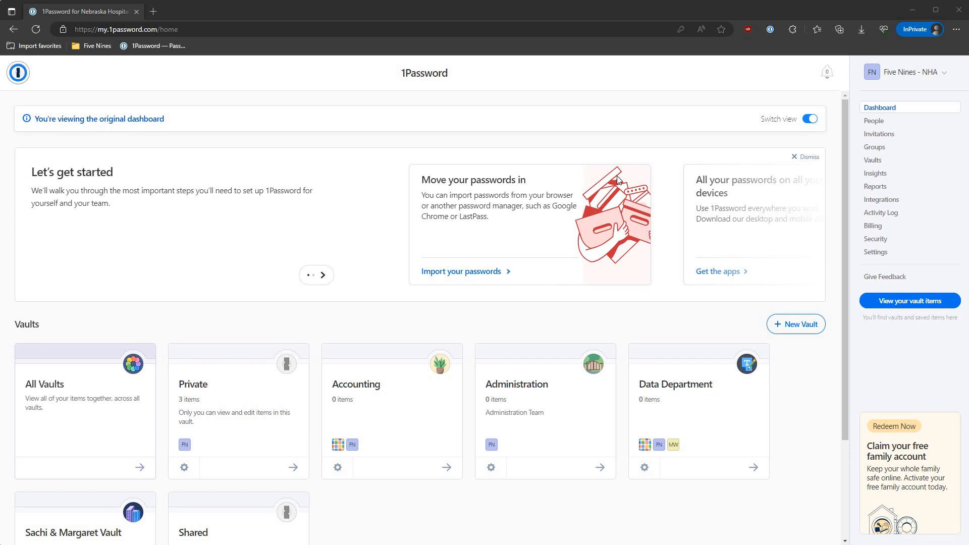
Dismiss the Let's get started panel and open the Private vault card
click(807, 157)
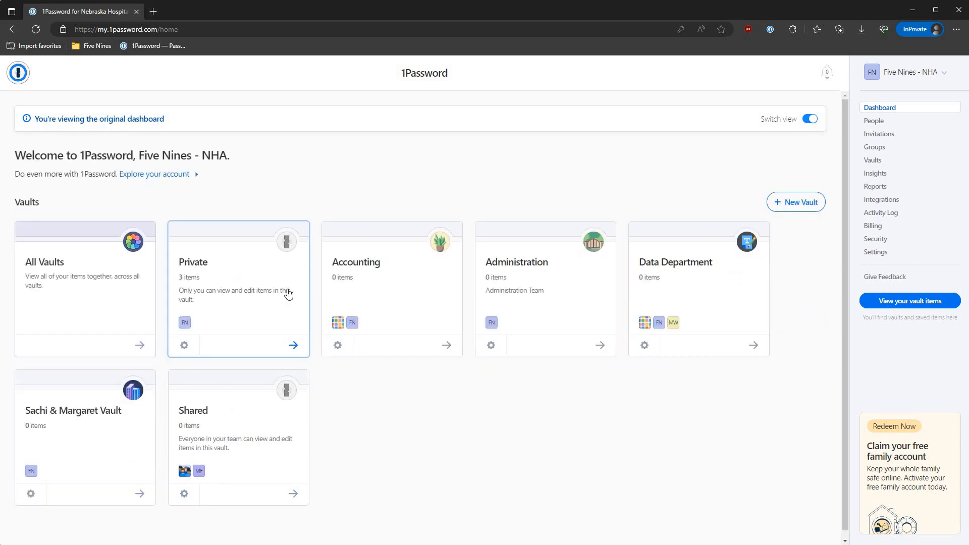
scroll(483, 368, down, 1)
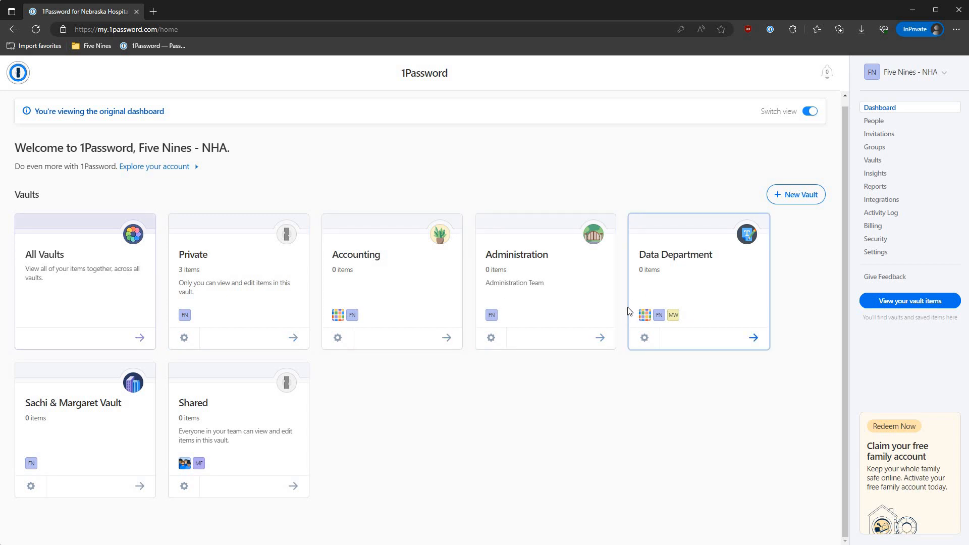
click(280, 306)
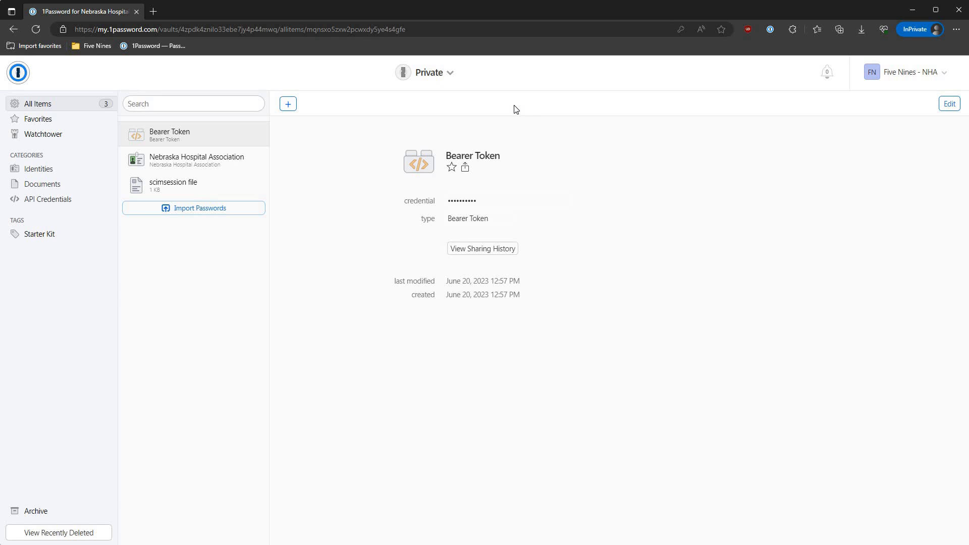
Create a new Login item titled 'Google Account' with the new Gmail address as username
click(292, 108)
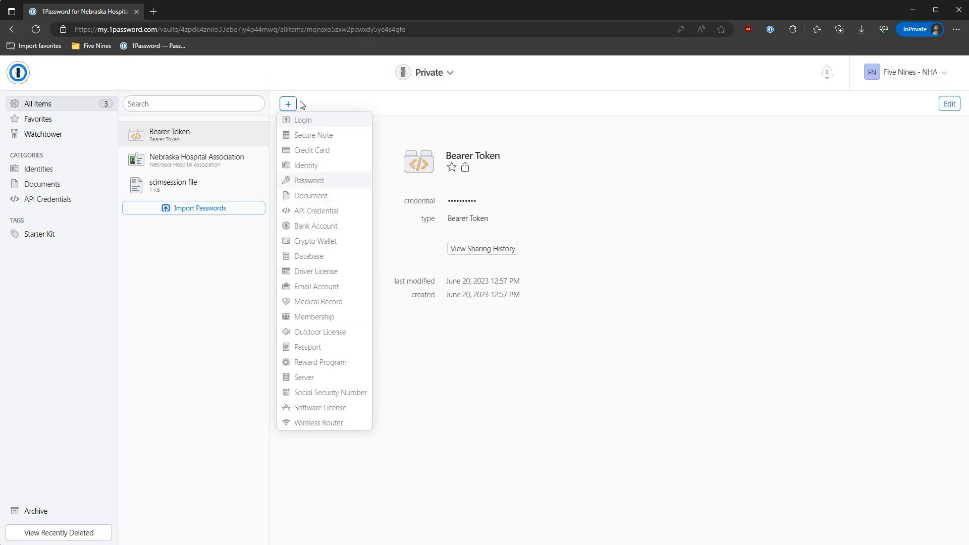
click(322, 122)
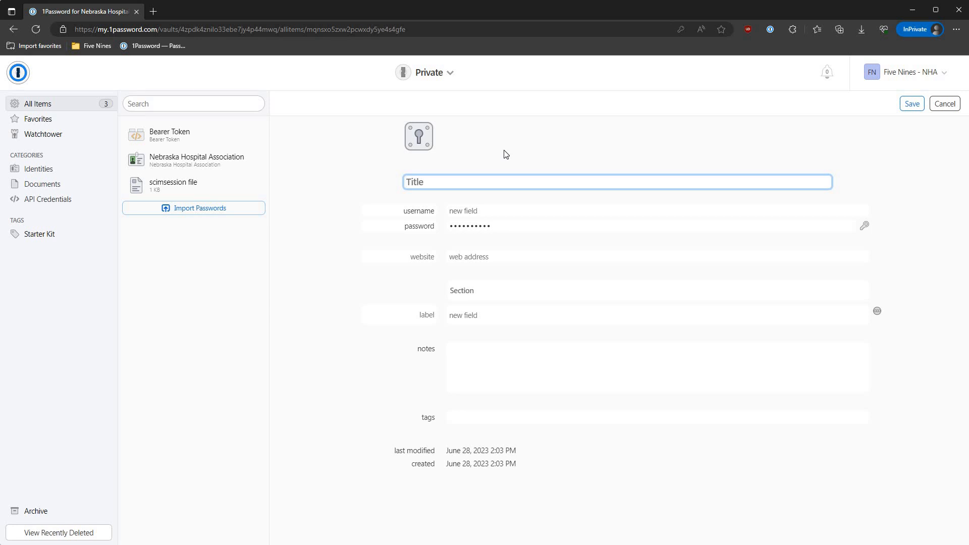
text(Google Account)
key(Tab)
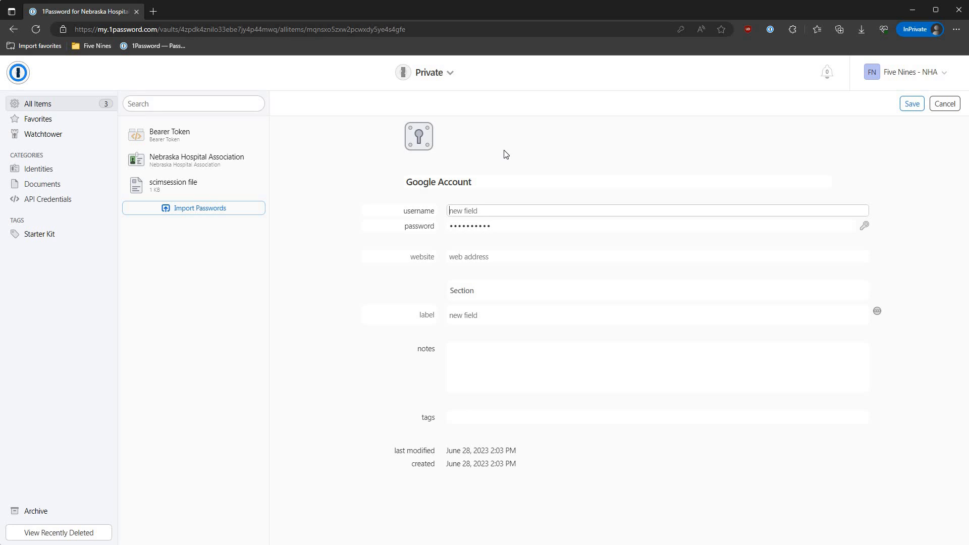
key(Tab)
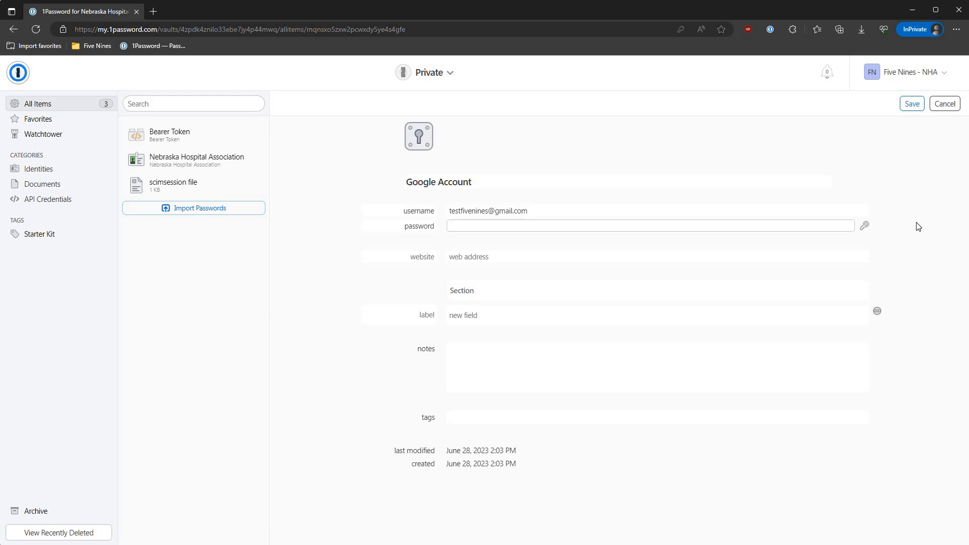
Generate a 20-character password with digits and no symbols for the Google Account login
click(864, 227)
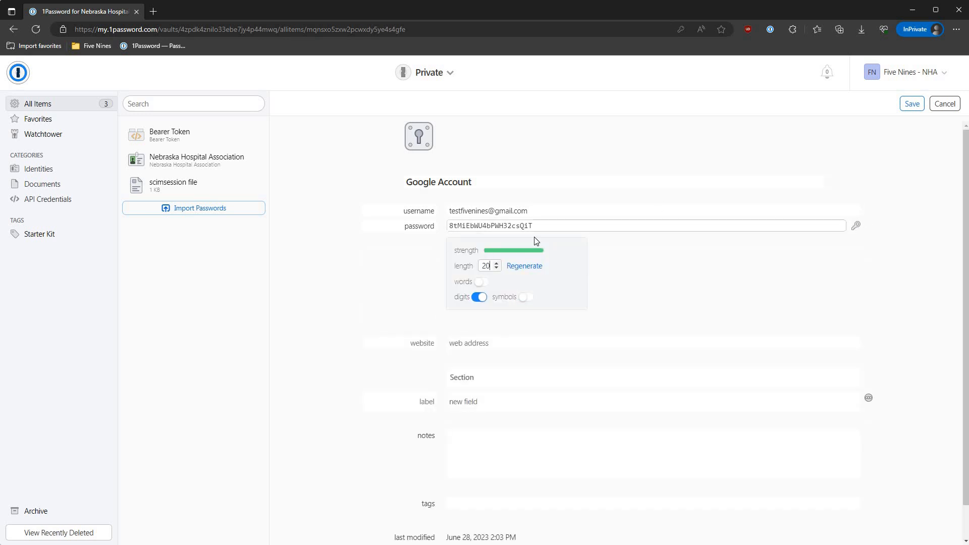
click(466, 228)
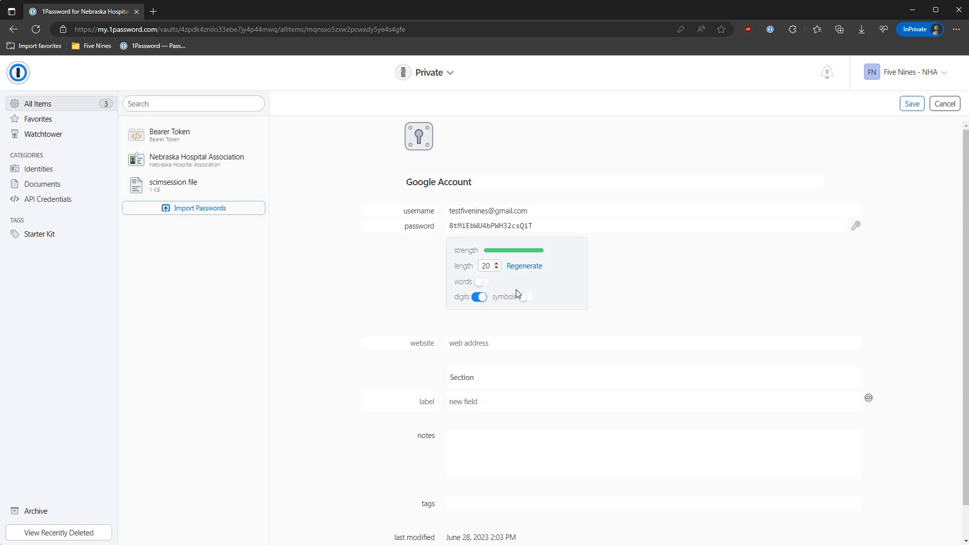
click(498, 268)
click(496, 263)
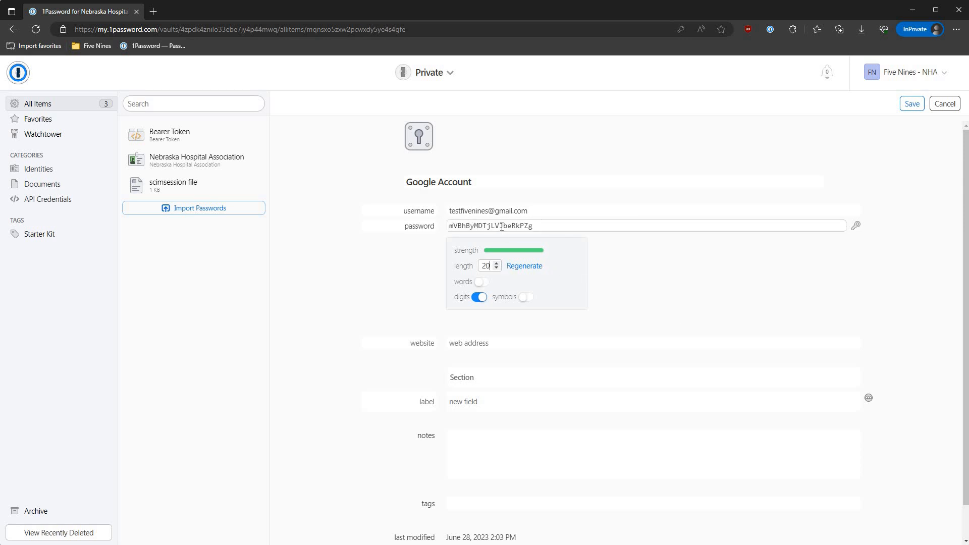
click(525, 266)
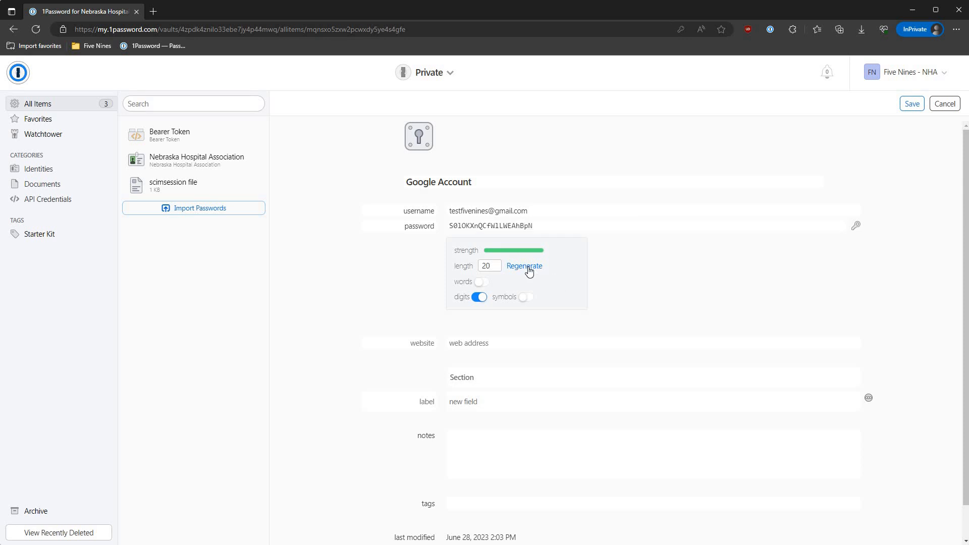
click(463, 227)
click(471, 346)
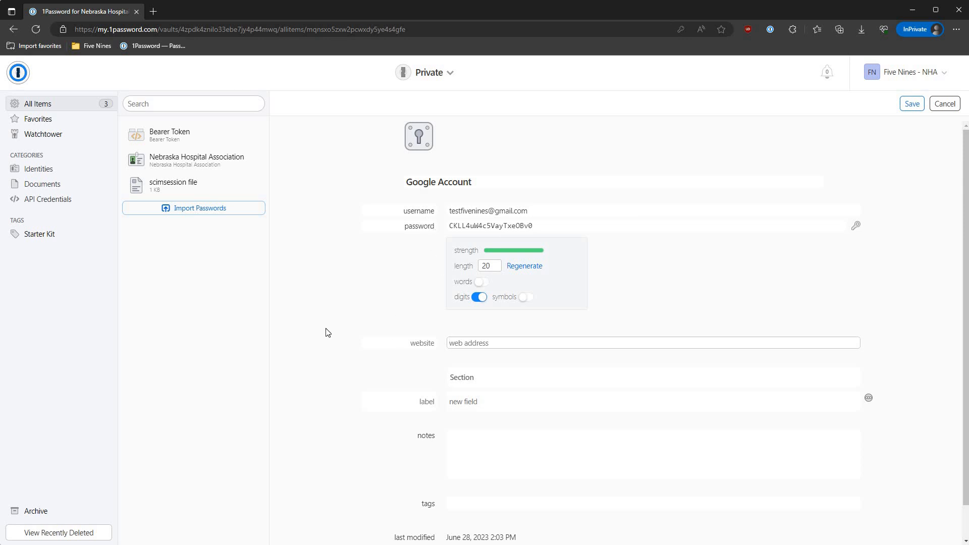
Add website google.com and the note 'Personal Google Account', then save the login
text(google.com)
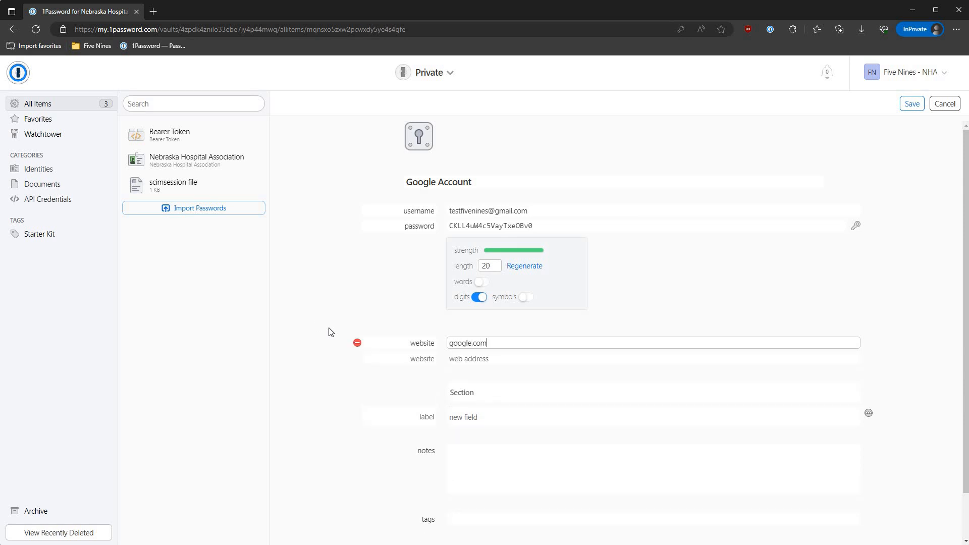
click(392, 459)
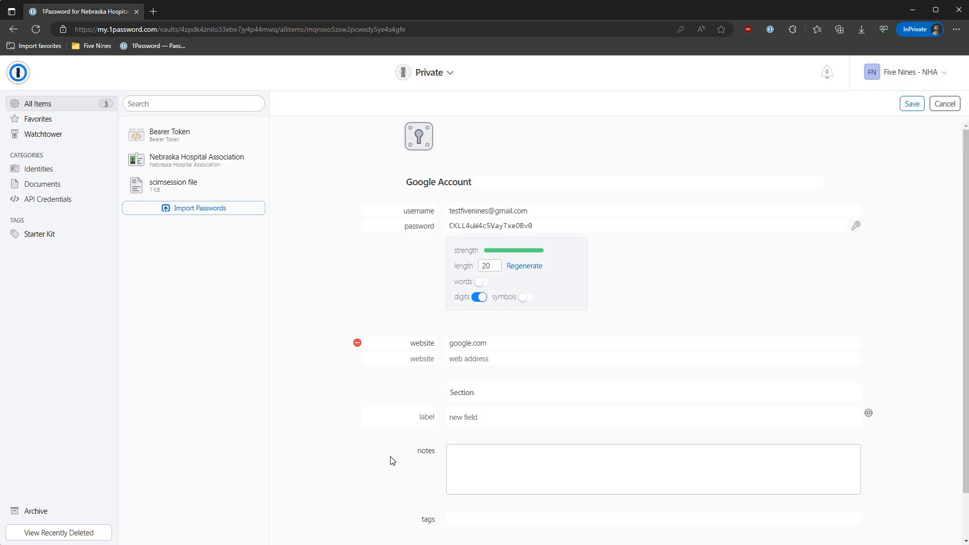
text(Personal)
text(Google Account)
click(912, 104)
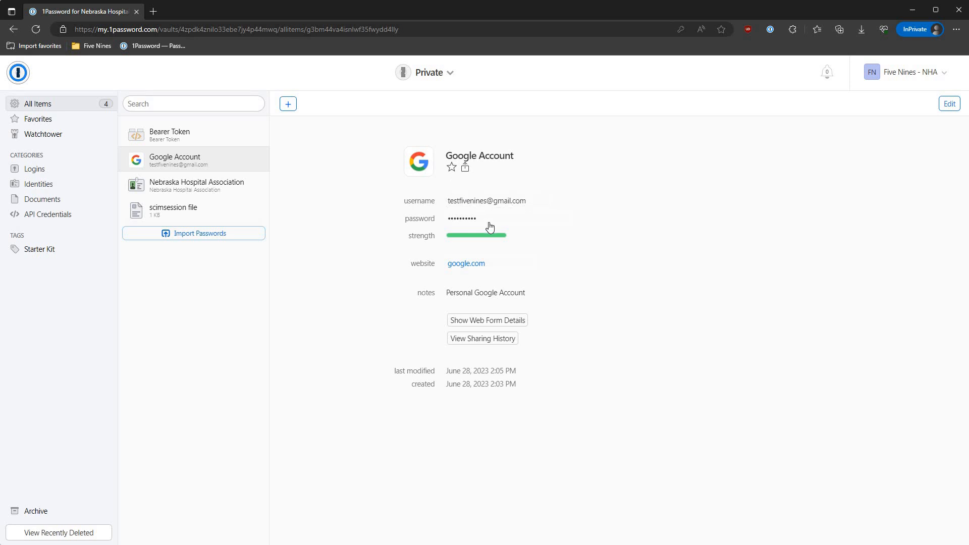
Reveal the saved login's password and open its google.com website in a new tab
mouse_move(493, 223)
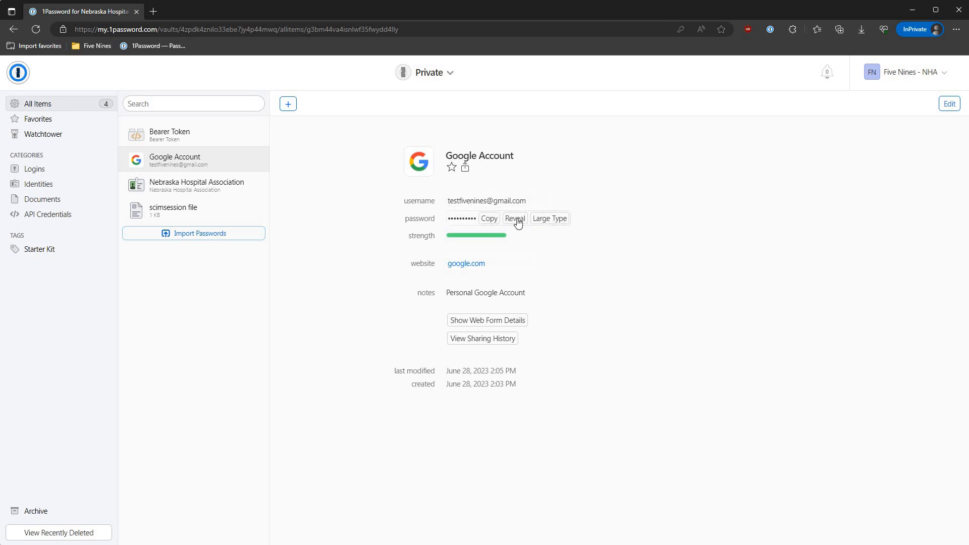
click(515, 219)
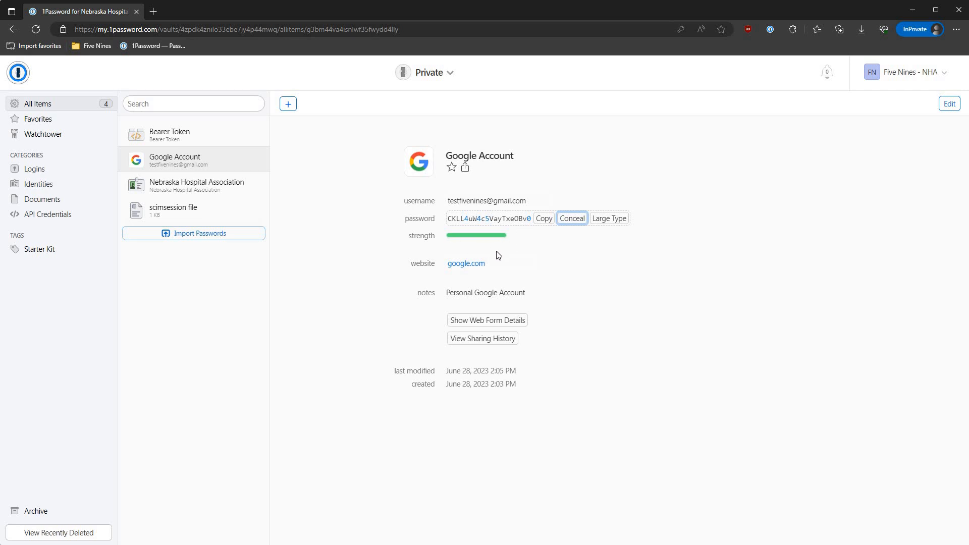
mouse_move(480, 267)
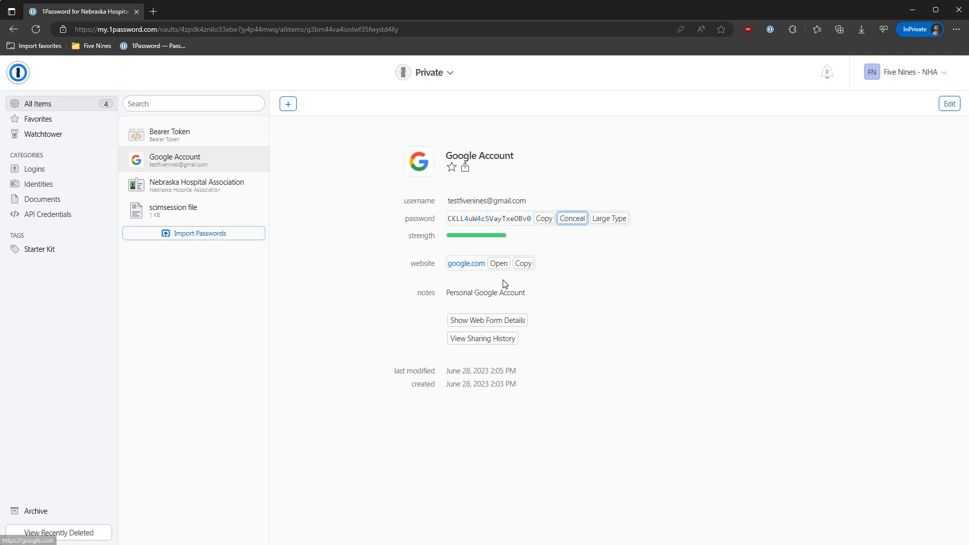
click(505, 266)
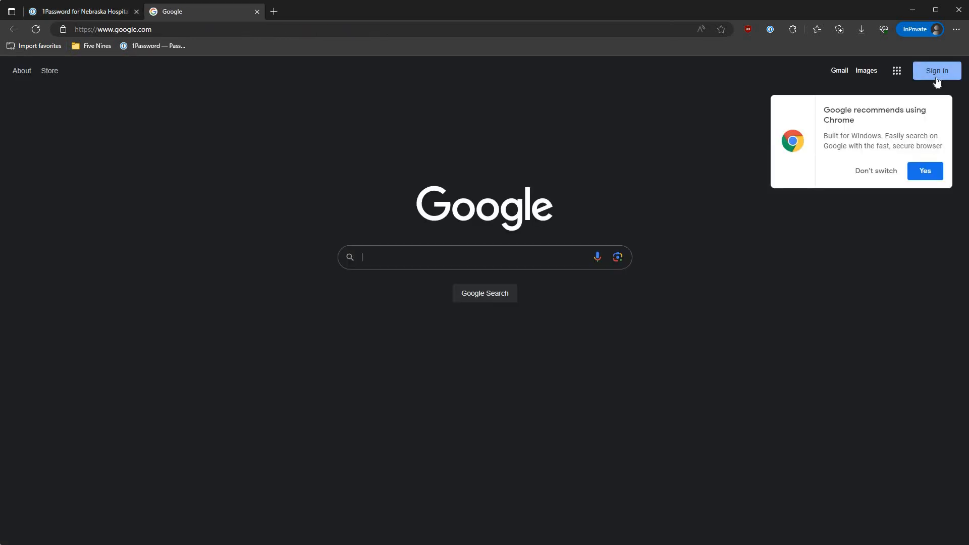
click(936, 73)
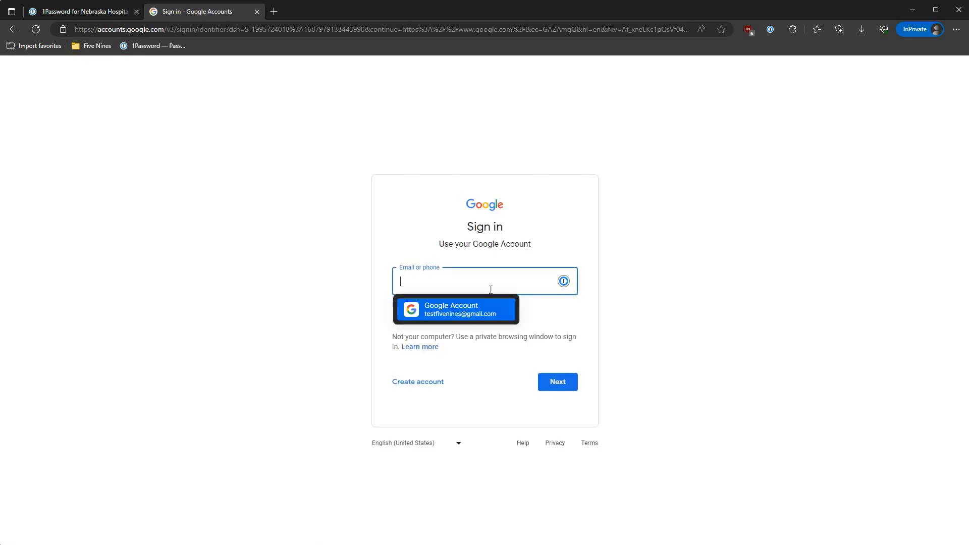
click(467, 312)
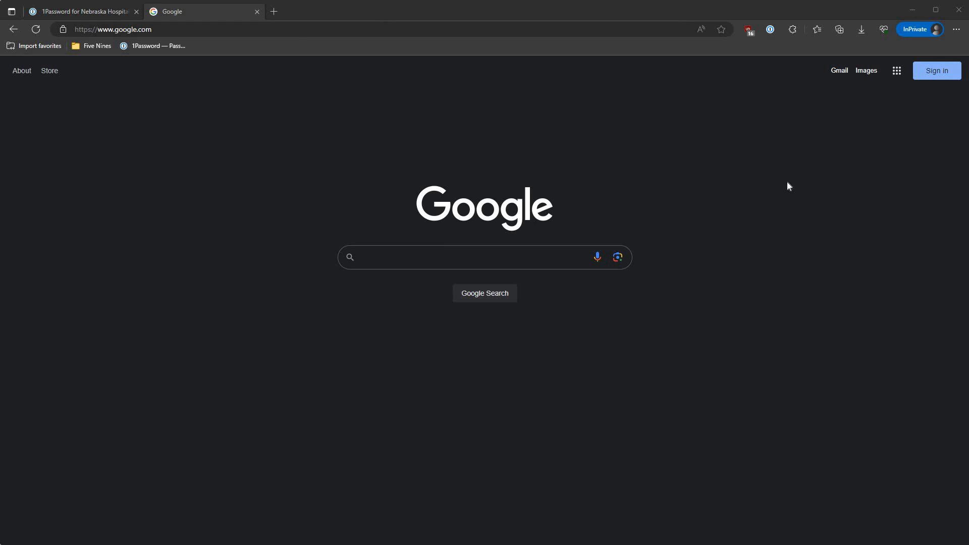
Start creating a new Google account from the sign-in page and enter the first and last name
click(925, 76)
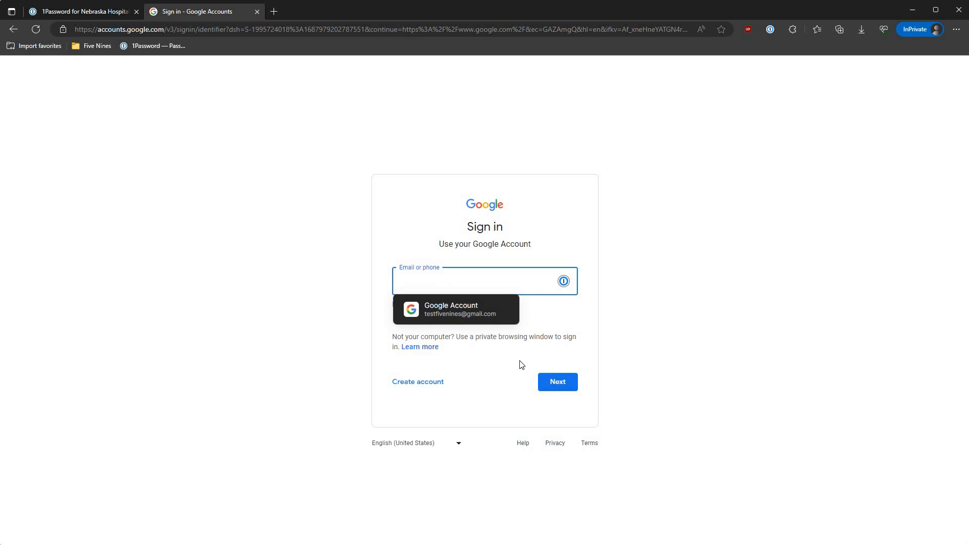
click(515, 382)
click(418, 381)
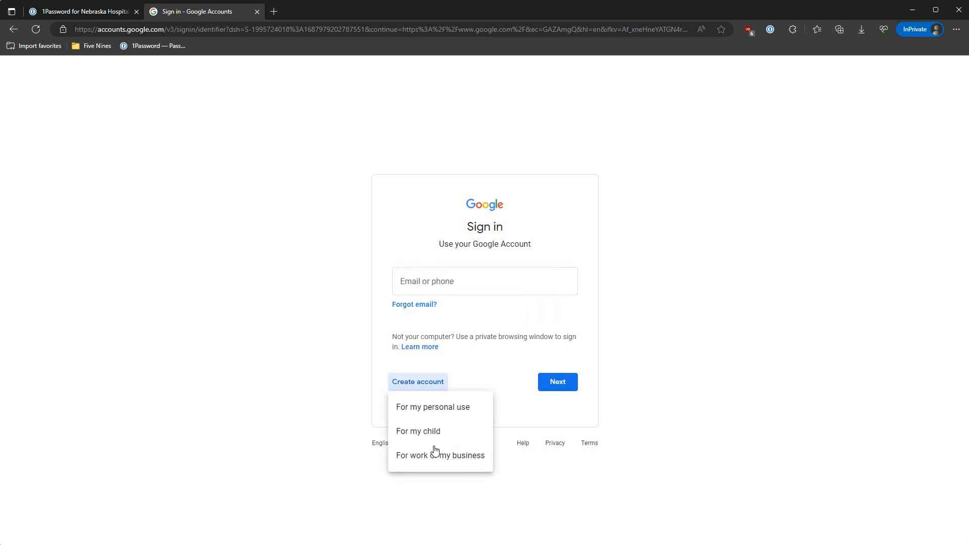
click(440, 455)
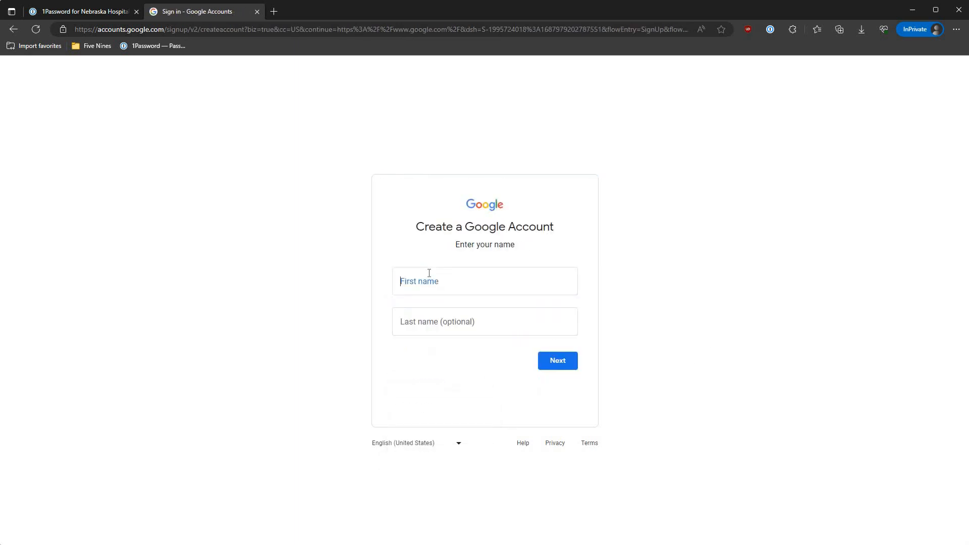
text(Five)
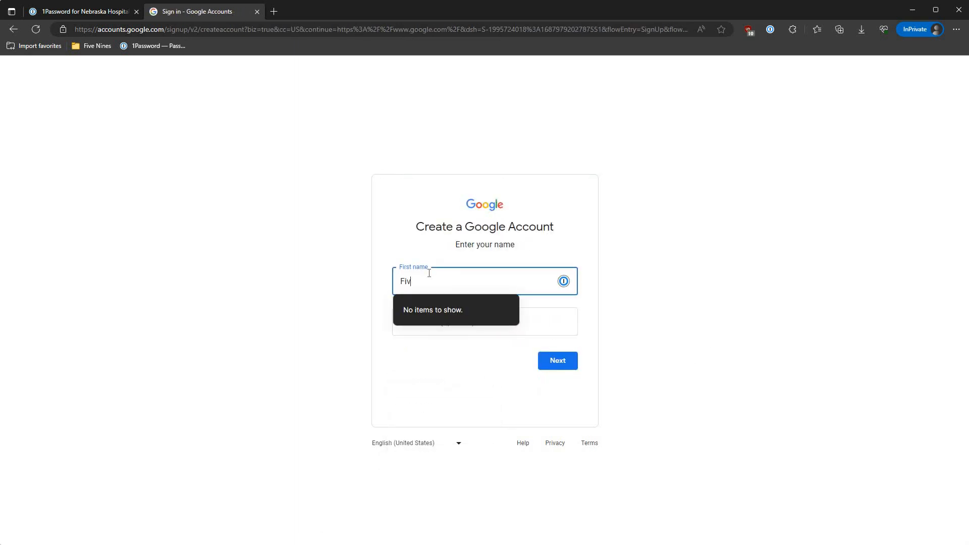
key(Tab)
text(Nines)
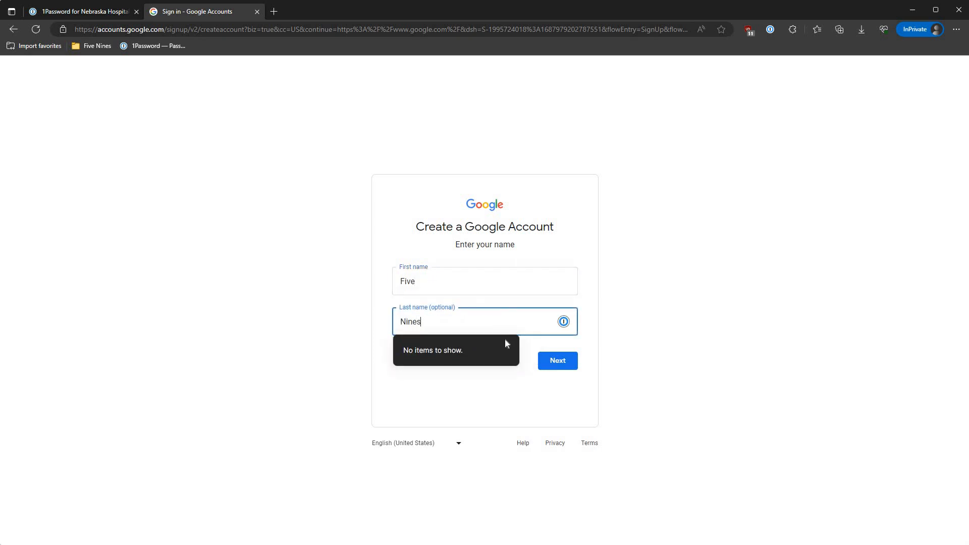
click(559, 361)
Enter birthday January 1, 1970 and gender Rather not say, then continue
click(440, 284)
click(426, 303)
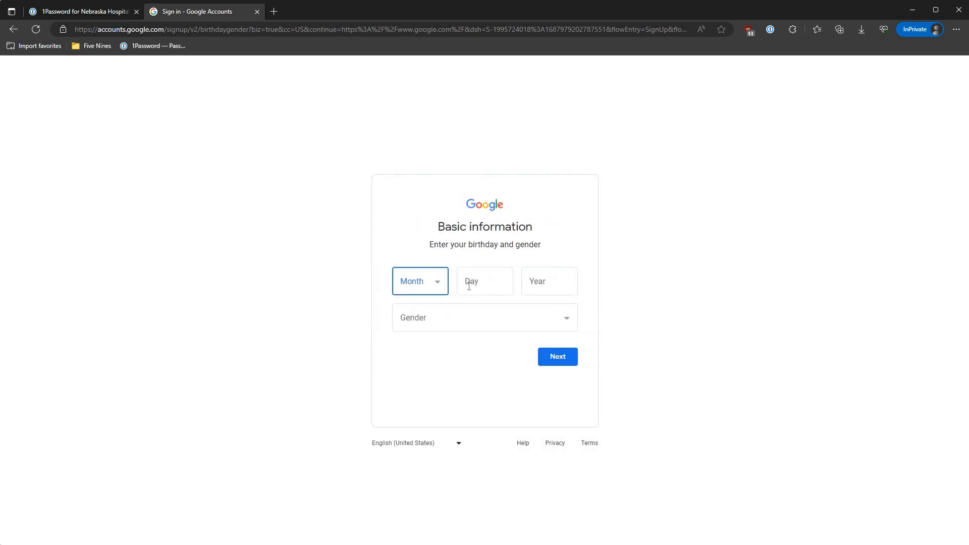
click(483, 286)
text(1)
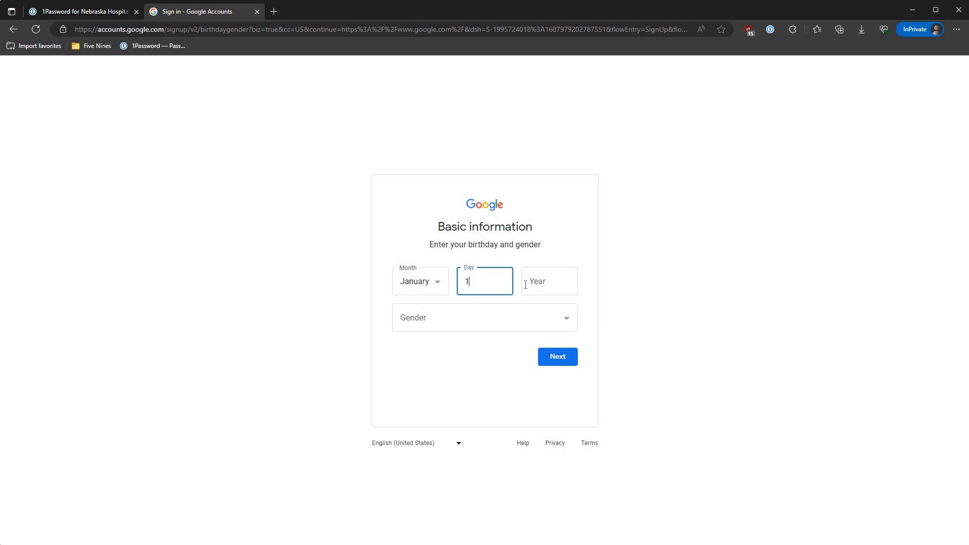
click(523, 285)
text(1970)
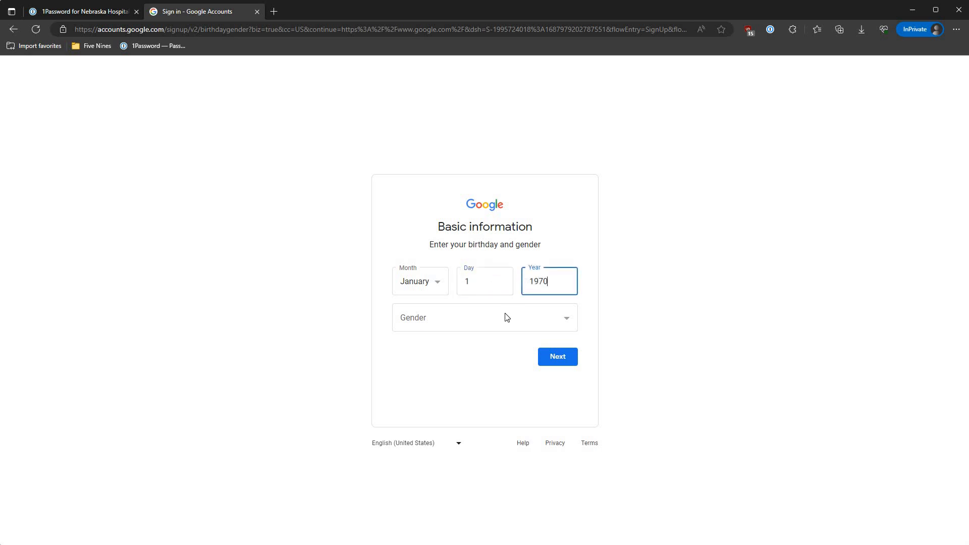
click(506, 317)
click(431, 360)
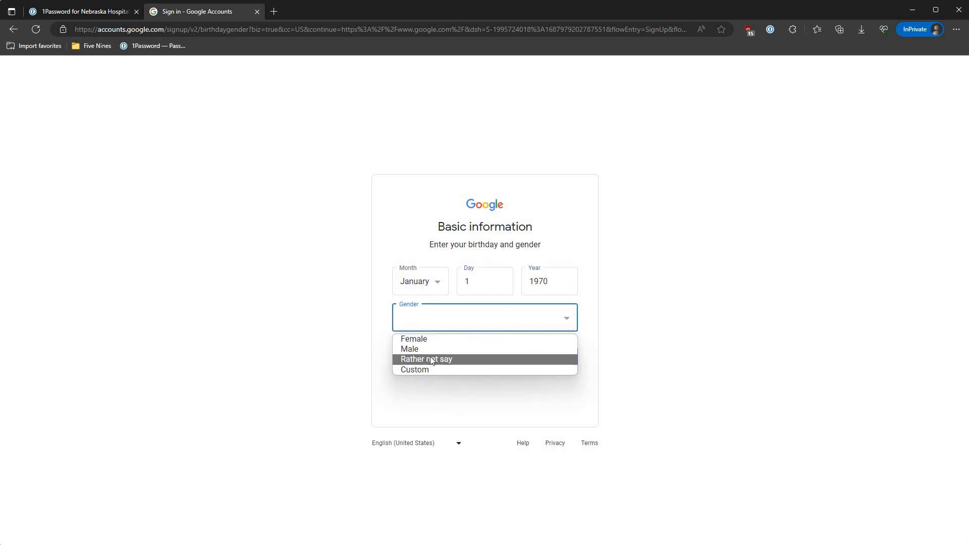
click(563, 364)
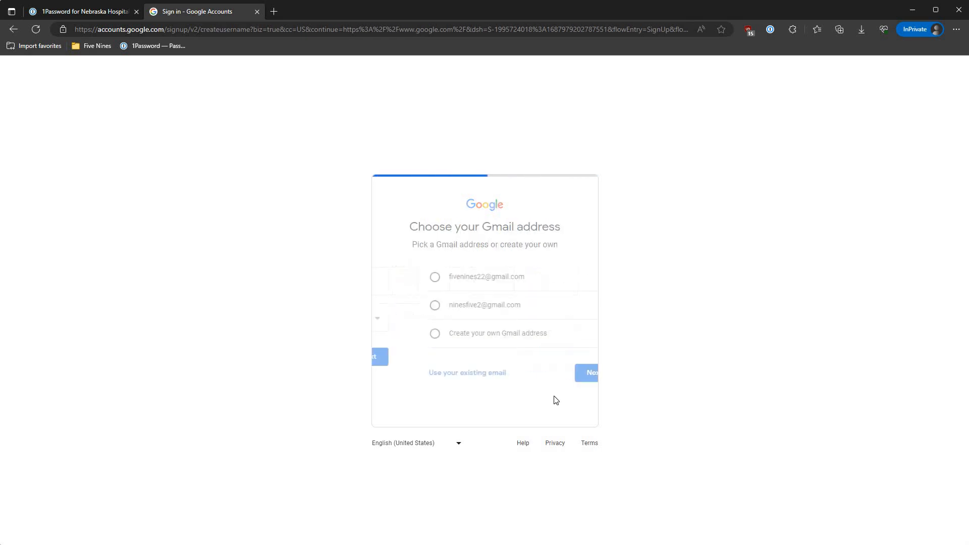
Choose to use an existing email, paste the account's e-mail address, and submit it
click(447, 373)
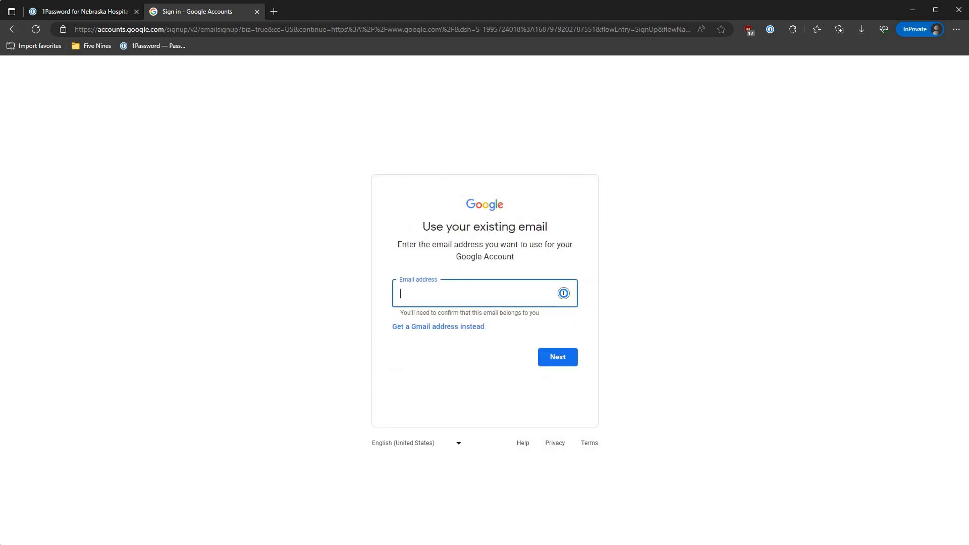
click(533, 300)
key(ctrl+v)
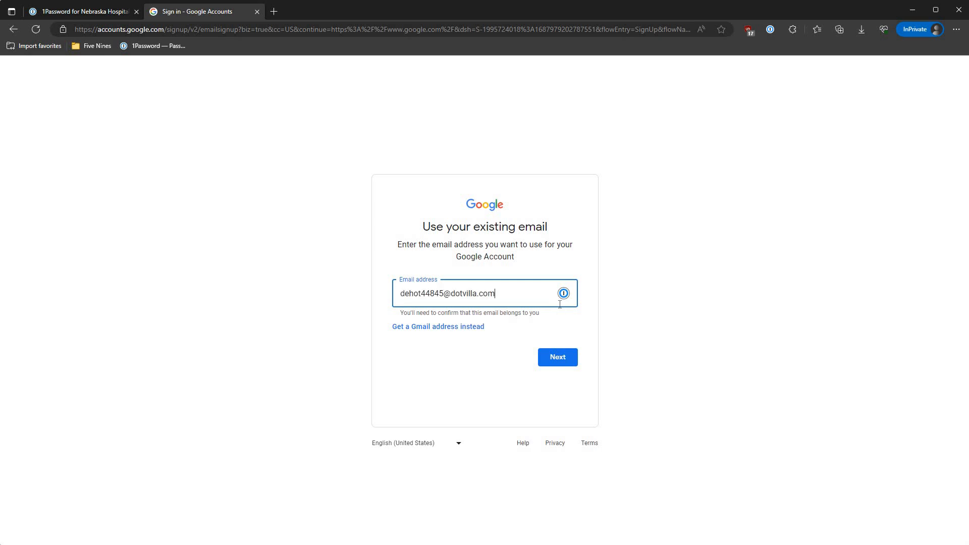
click(559, 360)
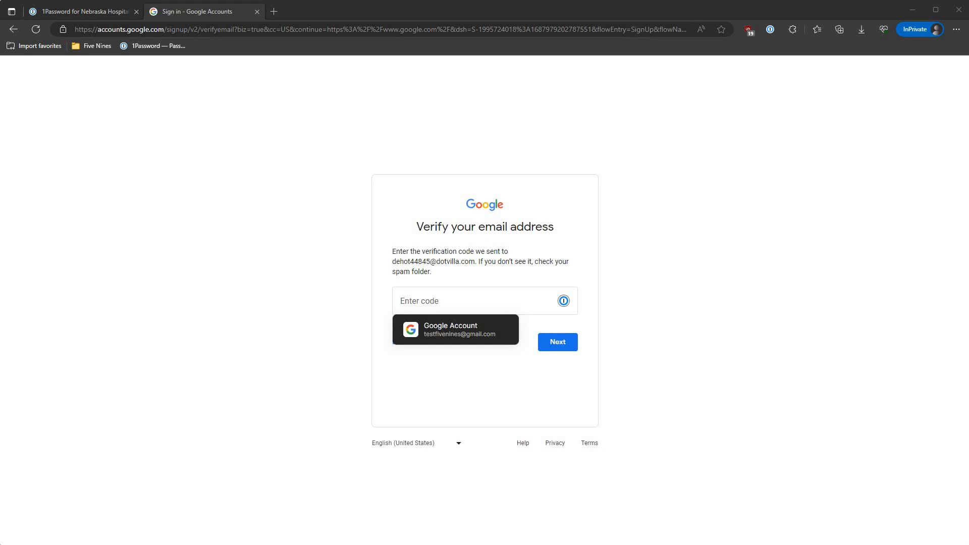
Verify the email with the pasted code and fill the password with 1Password's suggested password
click(495, 300)
click(564, 345)
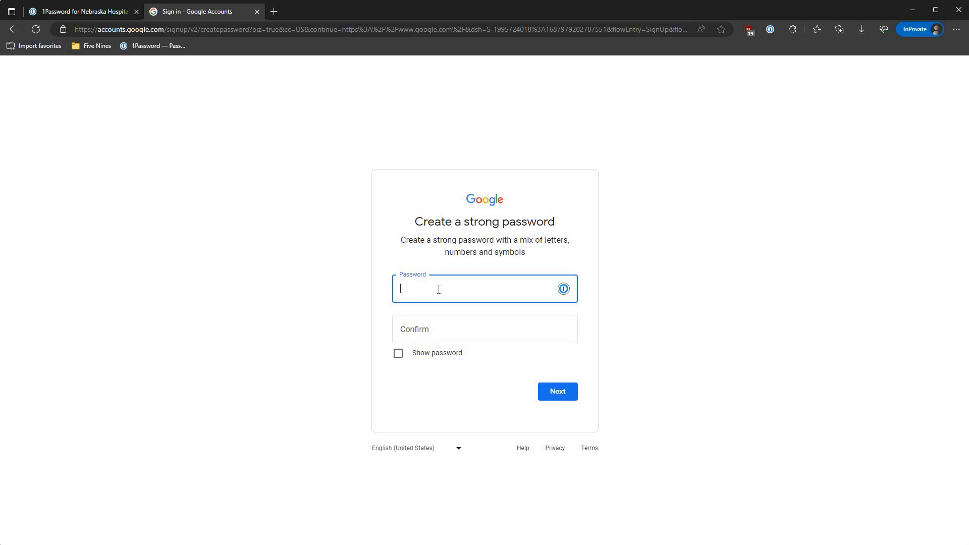
click(564, 291)
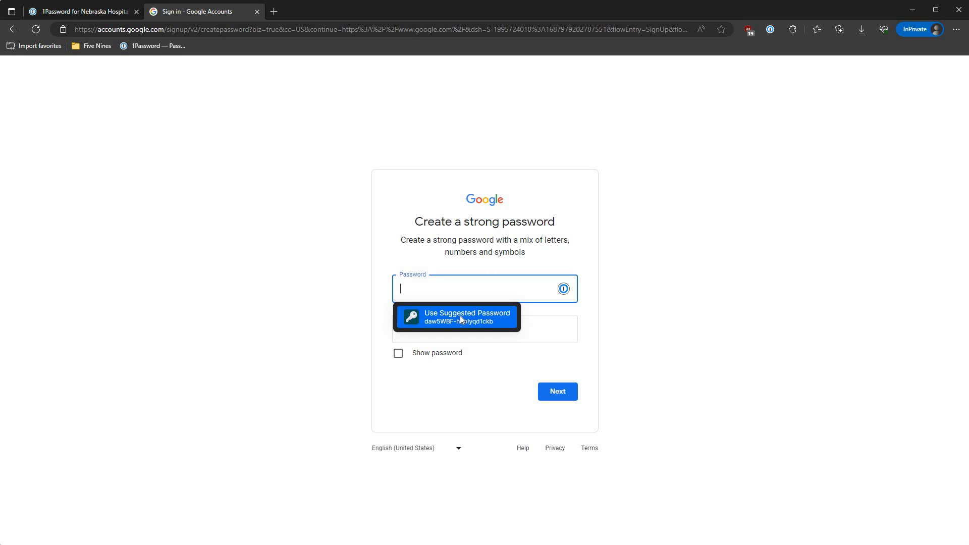
click(459, 316)
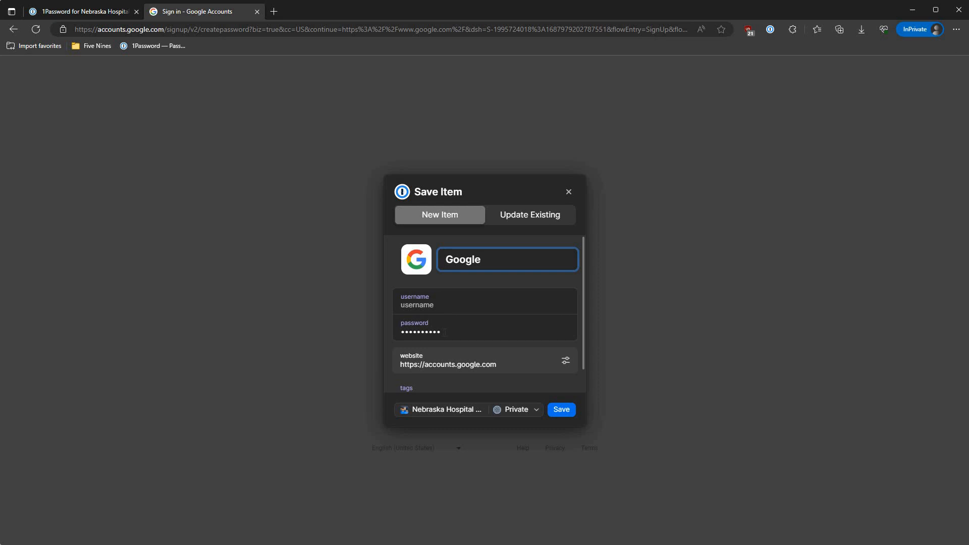
Paste the new account's e-mail address into the Google login's username field in Save Item
scroll(471, 342, down, 1)
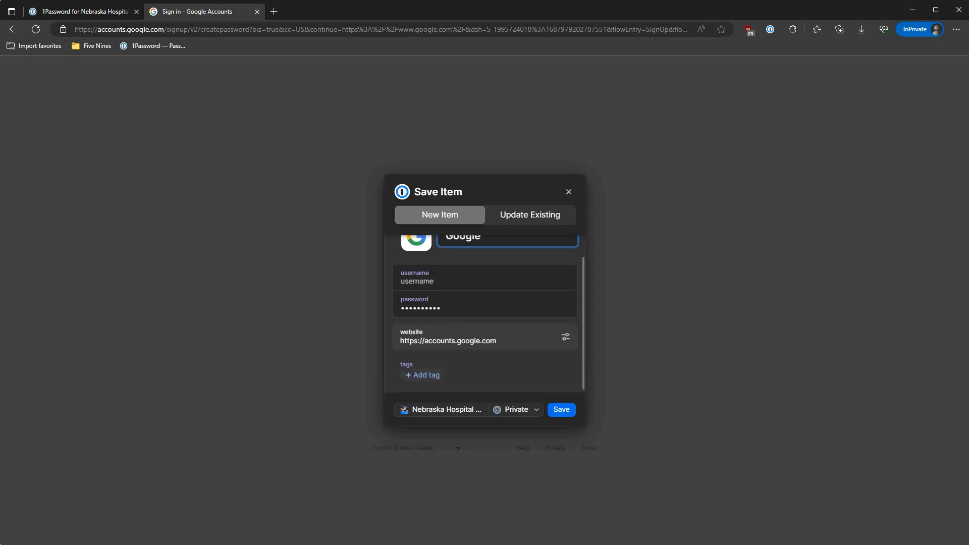
scroll(442, 303, up, 1)
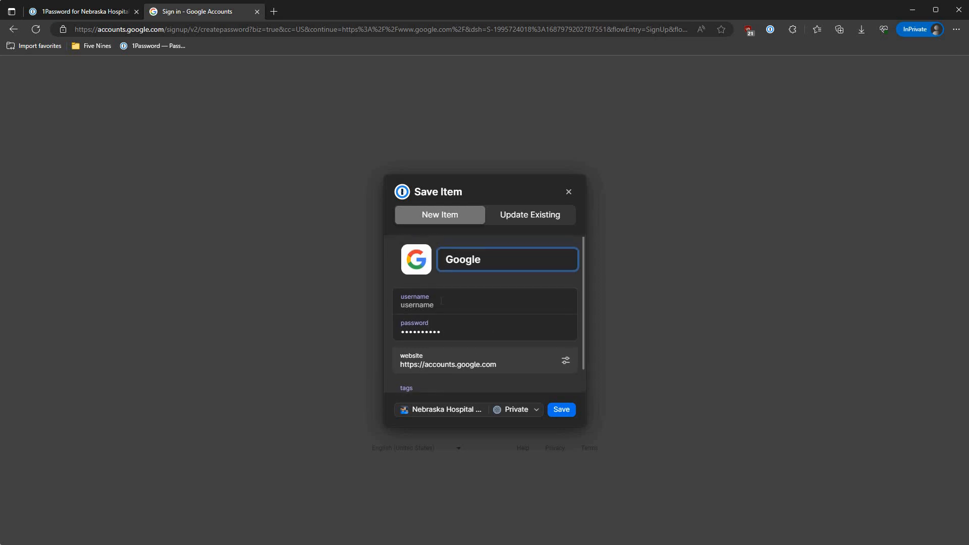
click(441, 301)
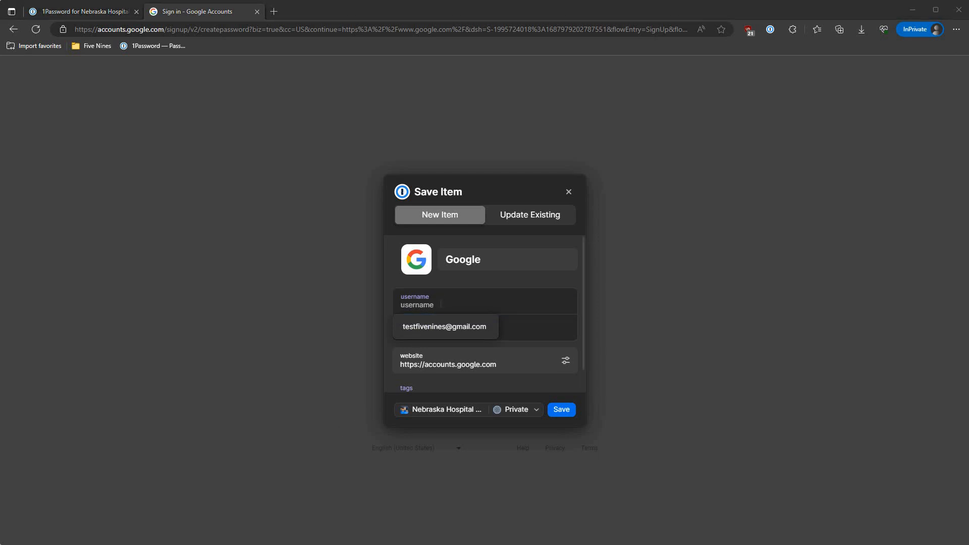
click(440, 304)
key(ctrl+v)
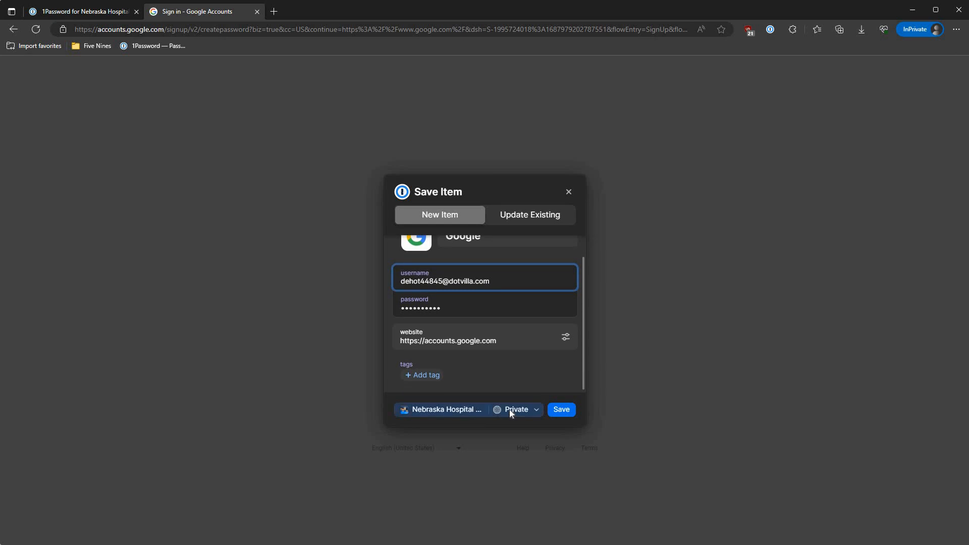
Save the Google login to the Private vault, after briefly choosing Administration
click(524, 410)
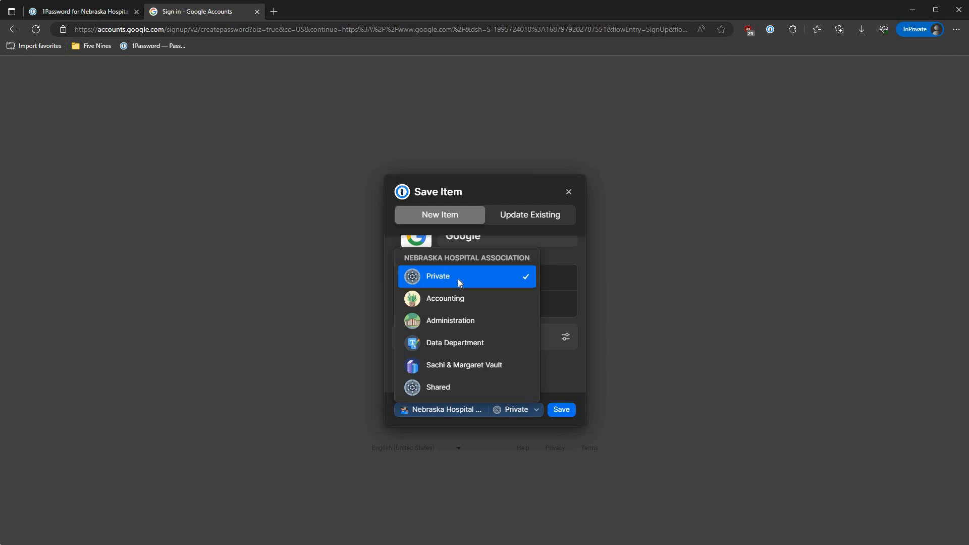
click(452, 325)
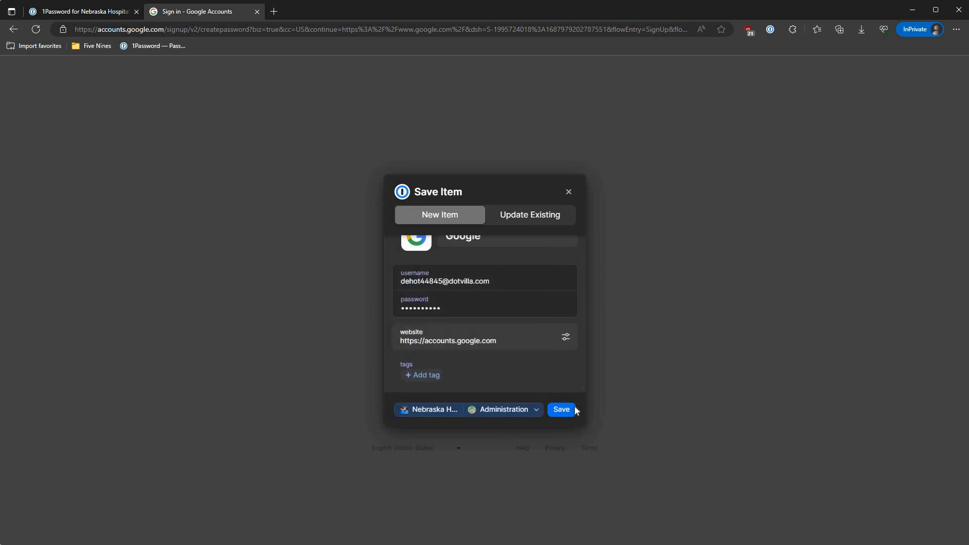
click(502, 410)
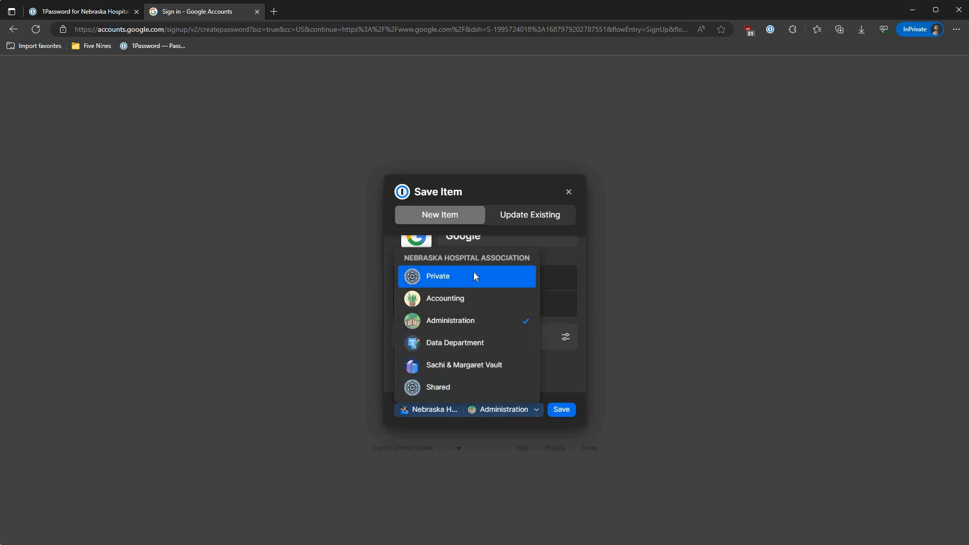
click(475, 276)
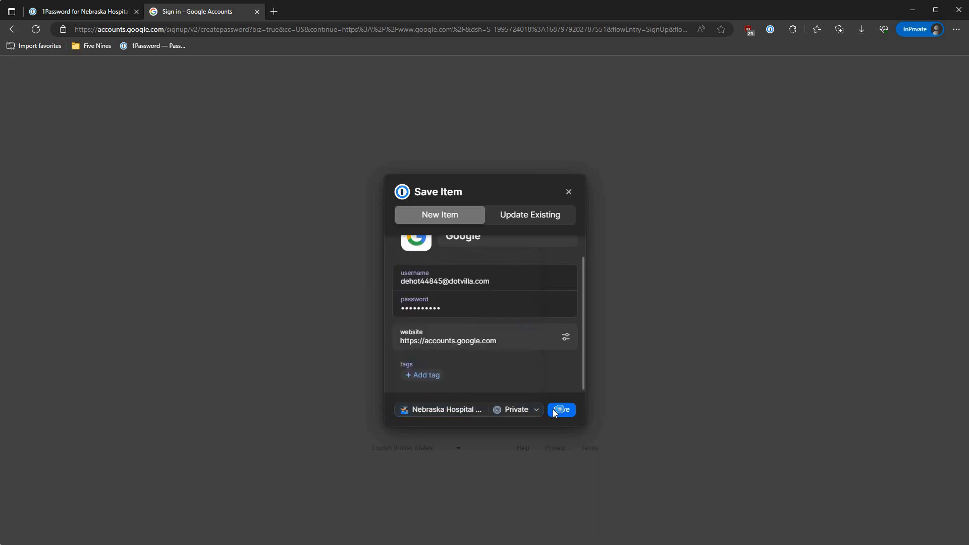
click(555, 412)
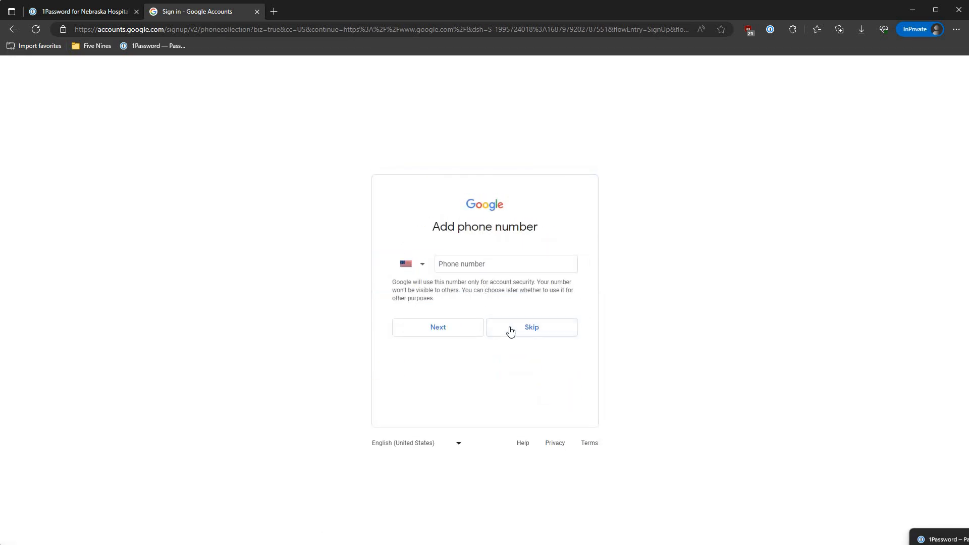
Skip the phone number, accept Google's privacy terms and personalization, and decline the optional prompt
click(514, 332)
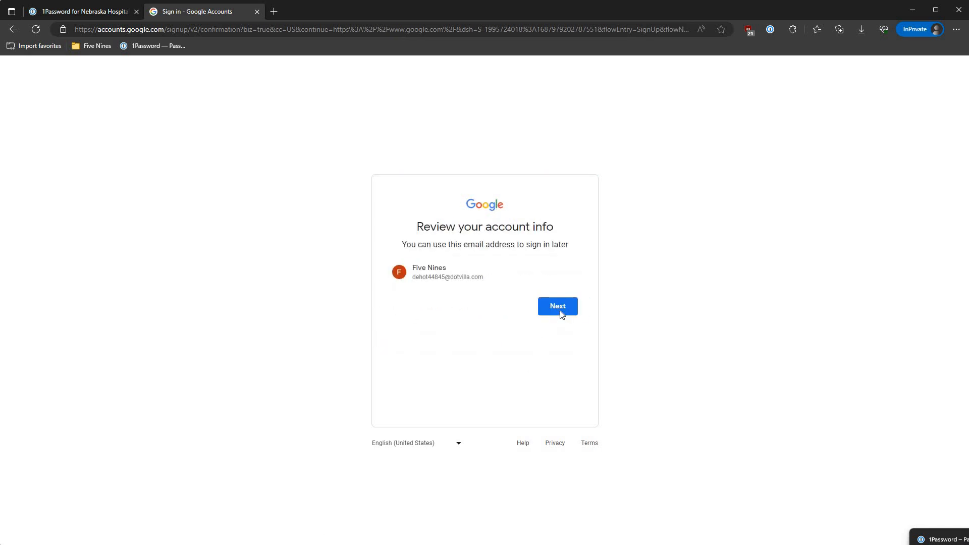
scroll(539, 409, down, 15)
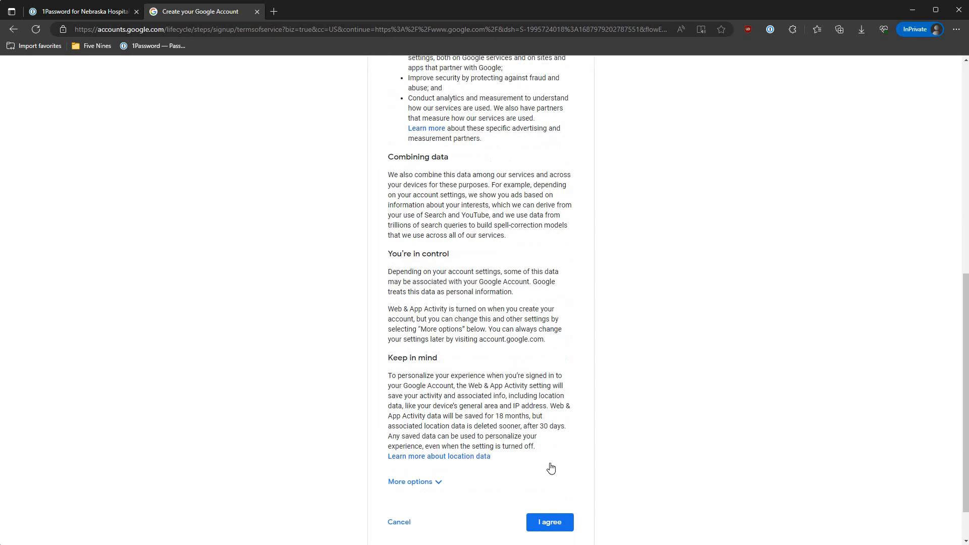
click(550, 472)
click(531, 360)
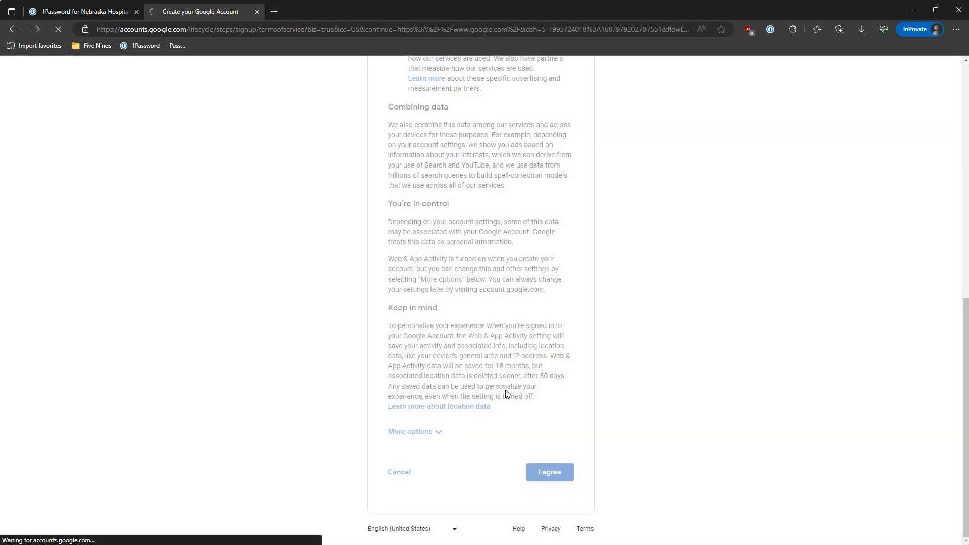
click(339, 297)
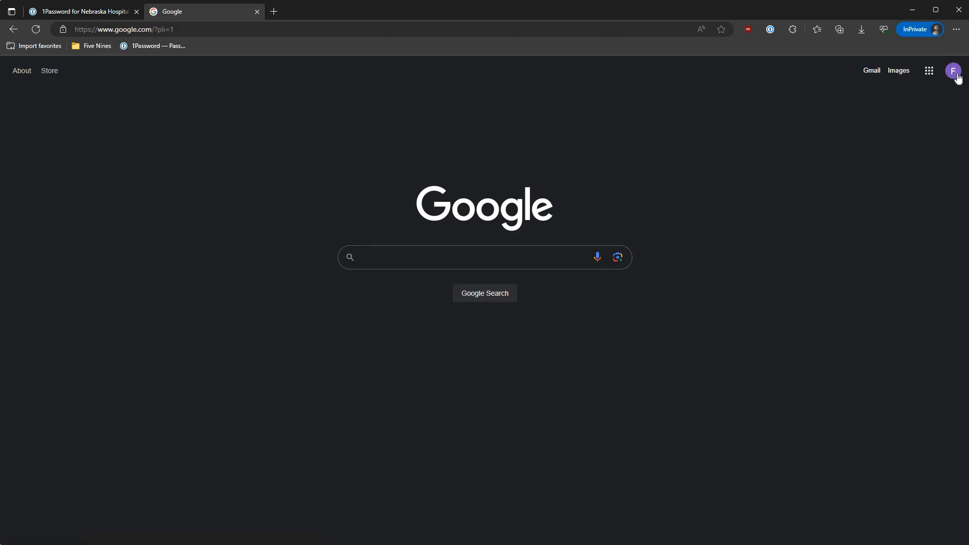
Check the avatar menu to confirm the new account is signed in
click(954, 74)
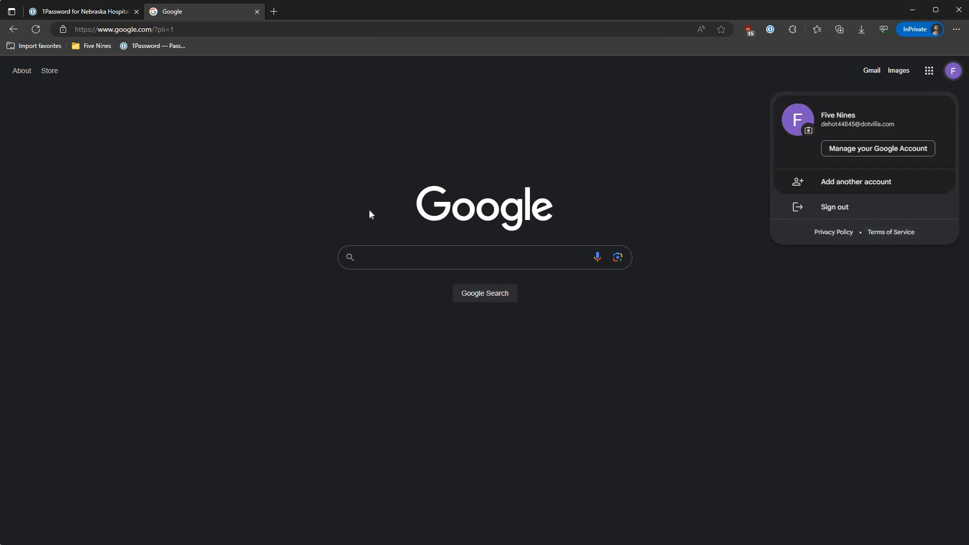
click(323, 178)
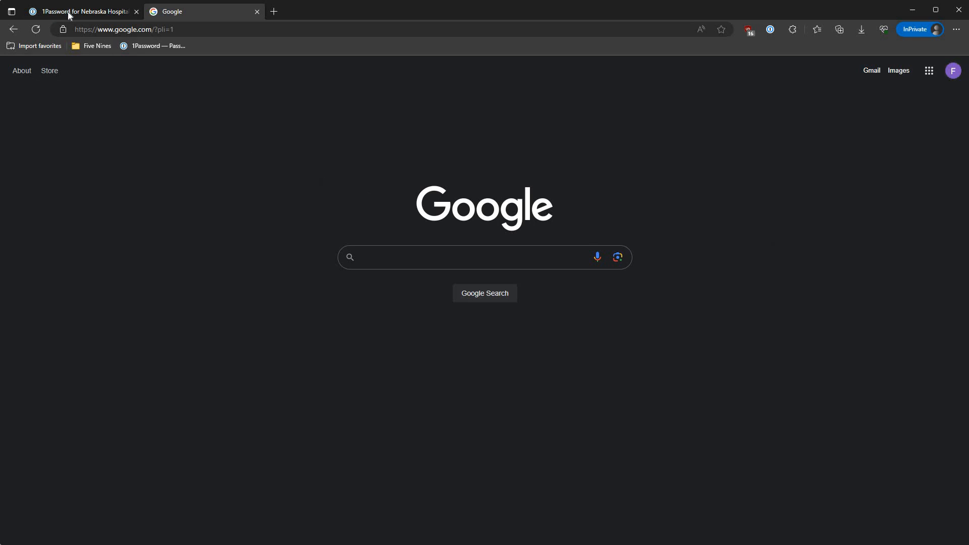
key(ctrl+Tab)
View the saved Google login's username, password, strength and accounts.google.com website
click(175, 159)
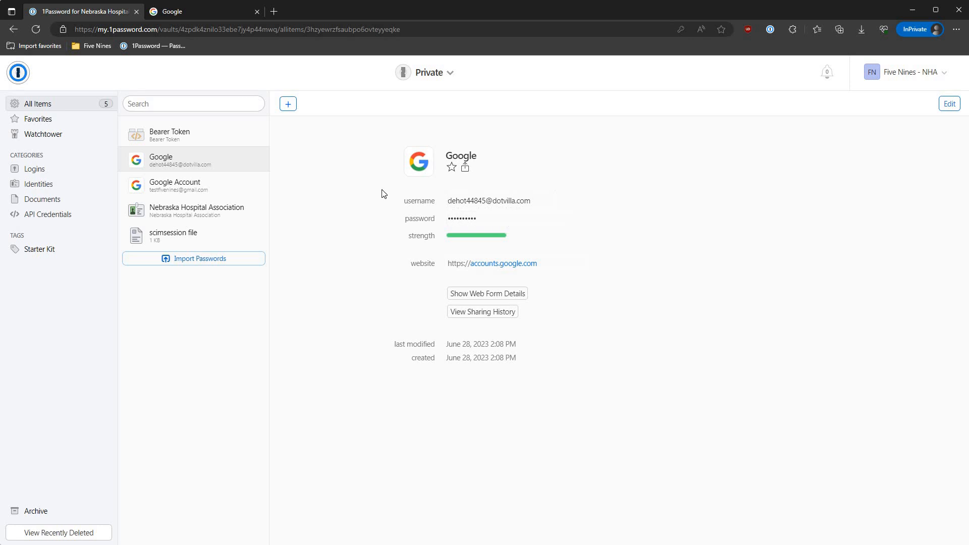
mouse_move(448, 211)
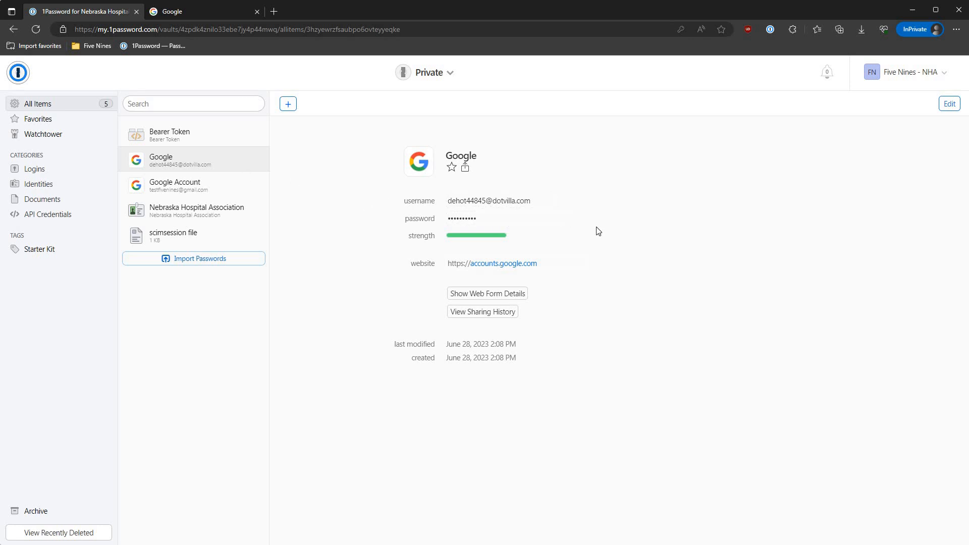